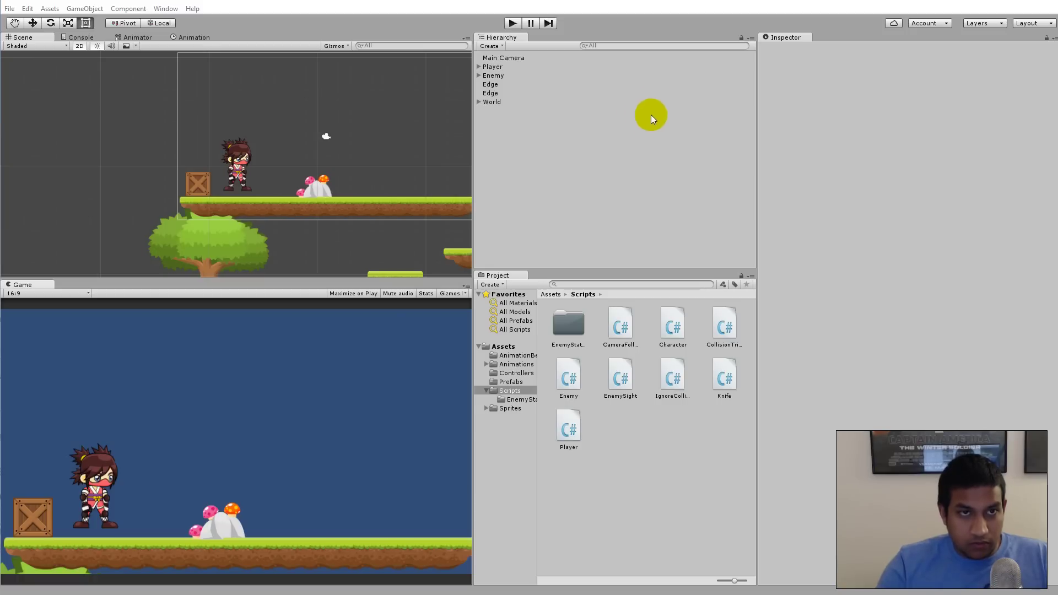
Select and frame the Player object, then zoom the Scene view out around it.
double_click(491, 67)
scroll(333, 158, down, 4)
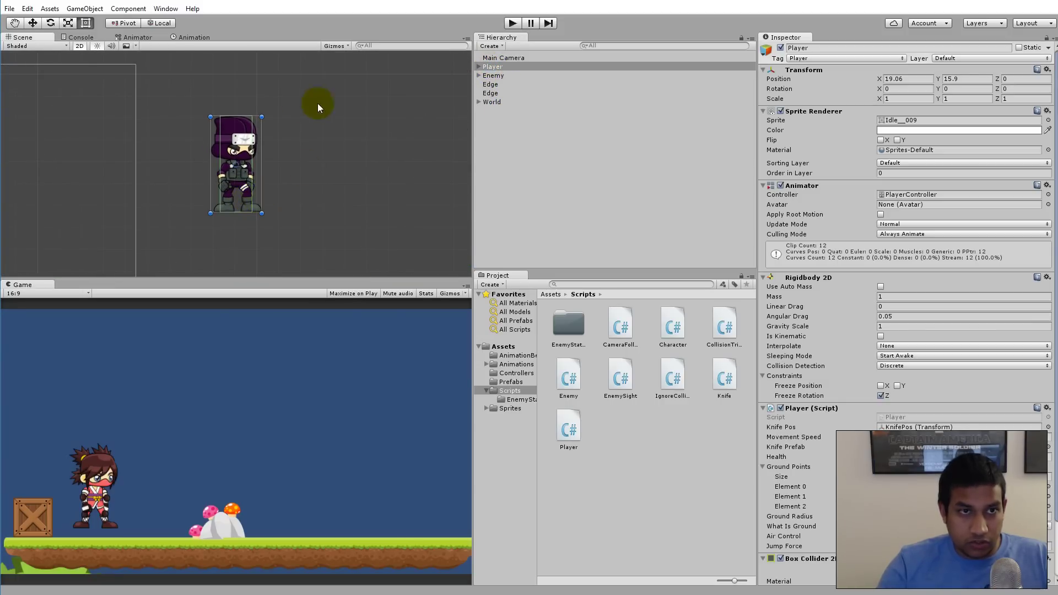
scroll(322, 118, down, 2)
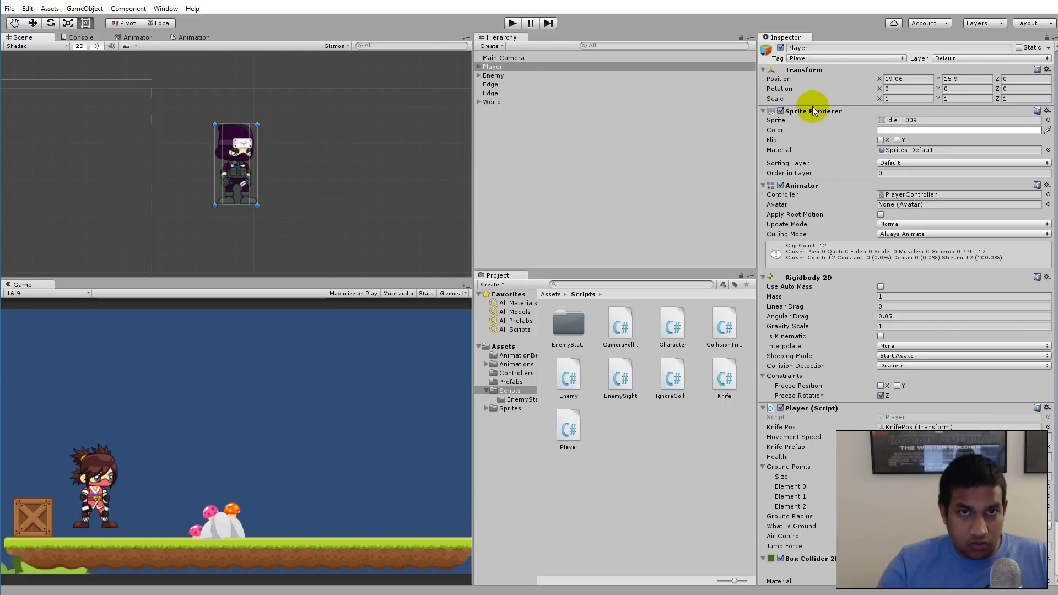
Search the sprite picker for 'att' and set the Player's sprite to Attack__006.
click(1048, 120)
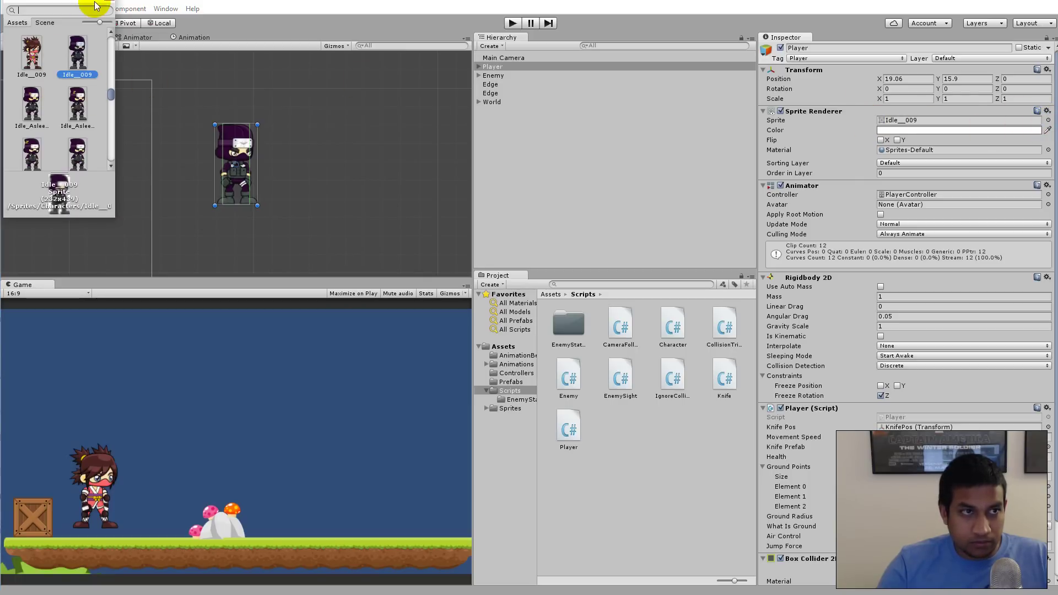
text(att)
scroll(106, 150, down, 5)
drag(106, 147, 113, 81)
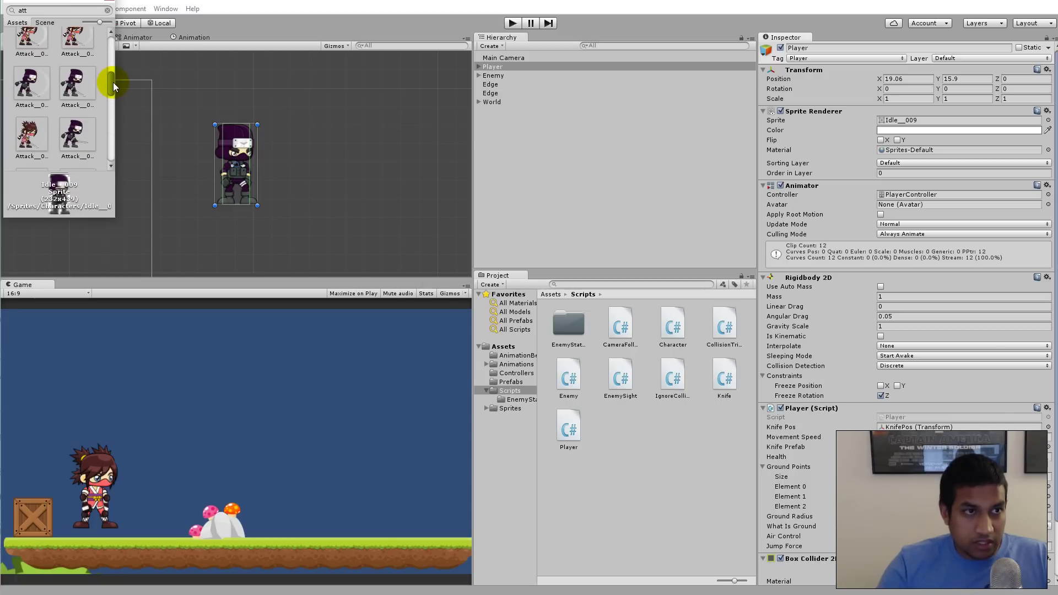
double_click(25, 88)
scroll(239, 157, up, 5)
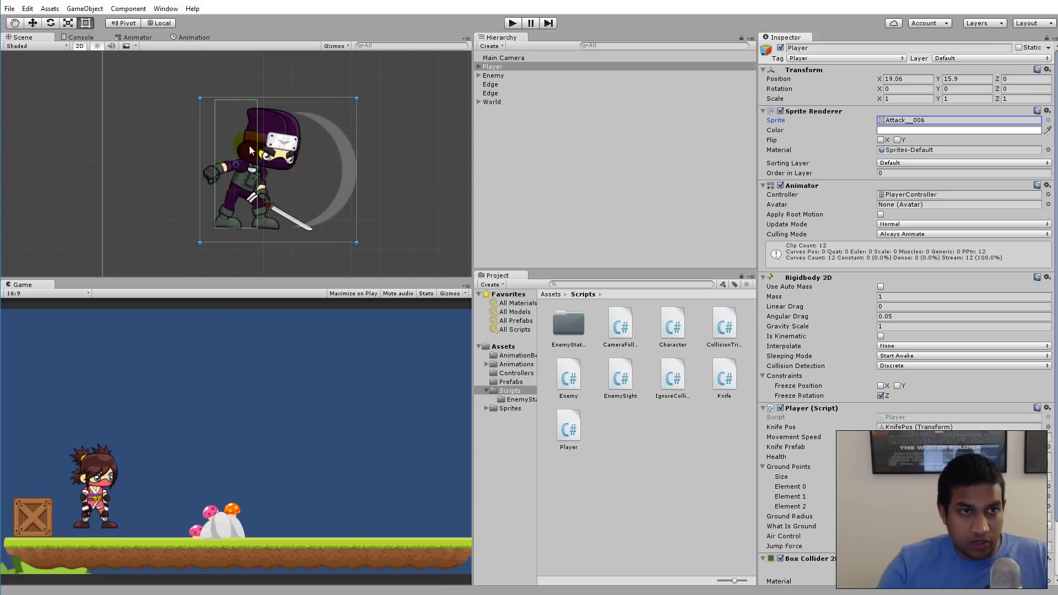
Switch the Player's sprite to the Attack__004 pose and close the picker.
click(1048, 120)
scroll(88, 96, down, 2)
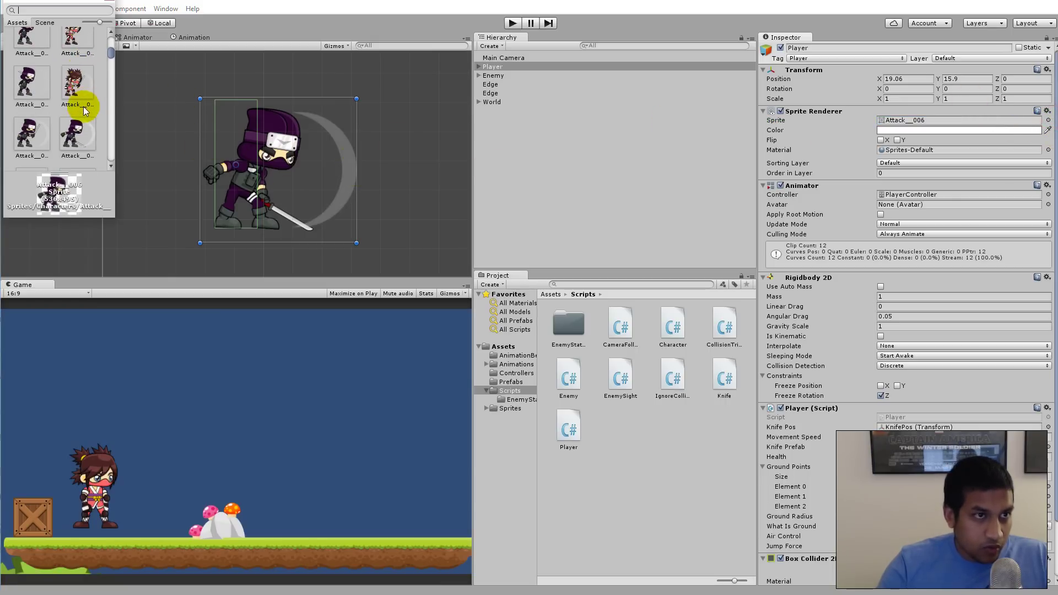
click(27, 134)
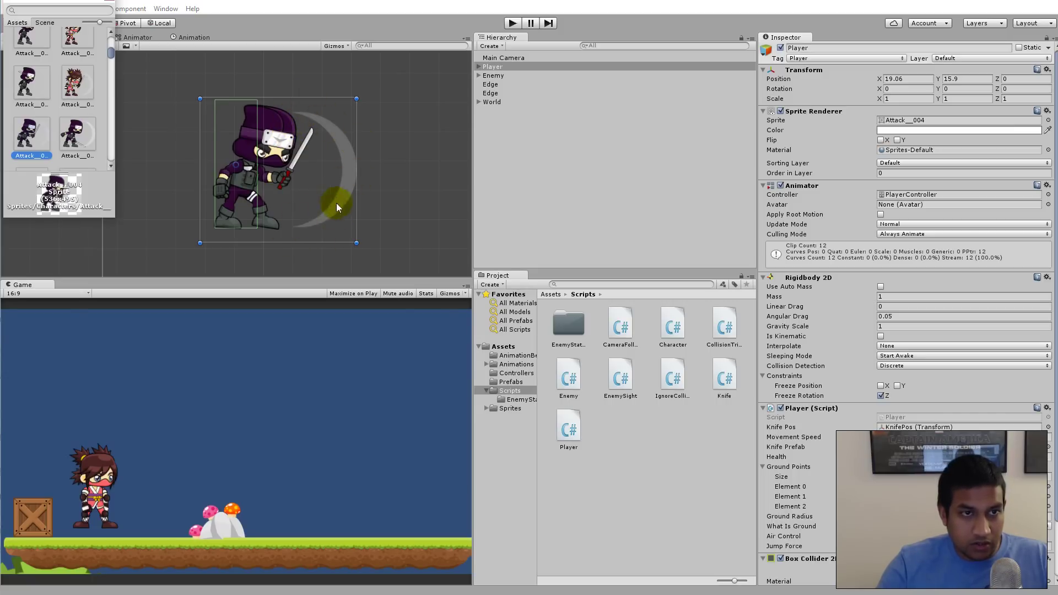
key(Escape)
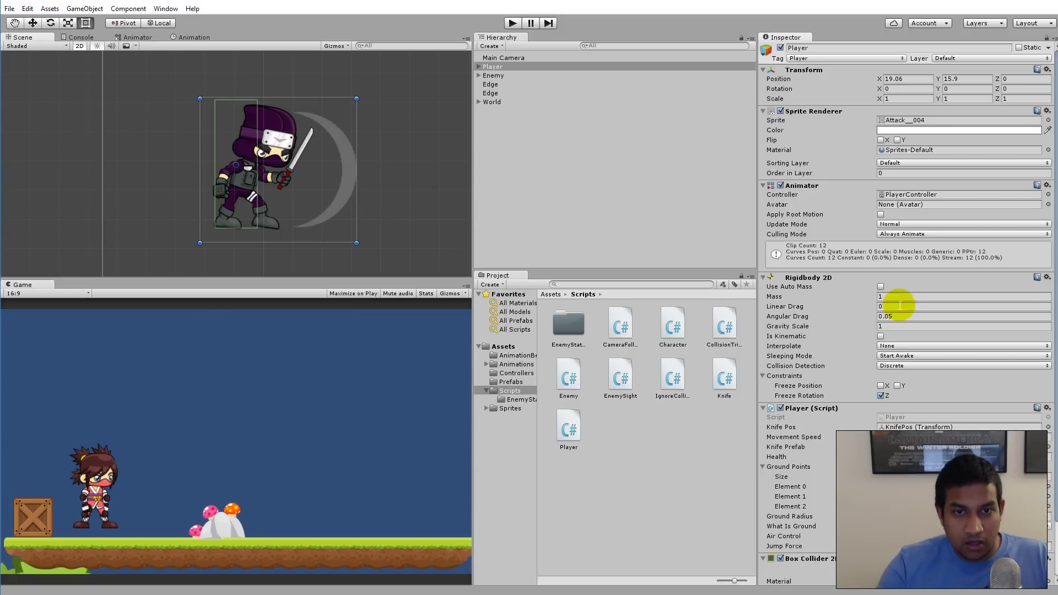
Create an empty object named SwordCollider and parent it under Player.
click(478, 68)
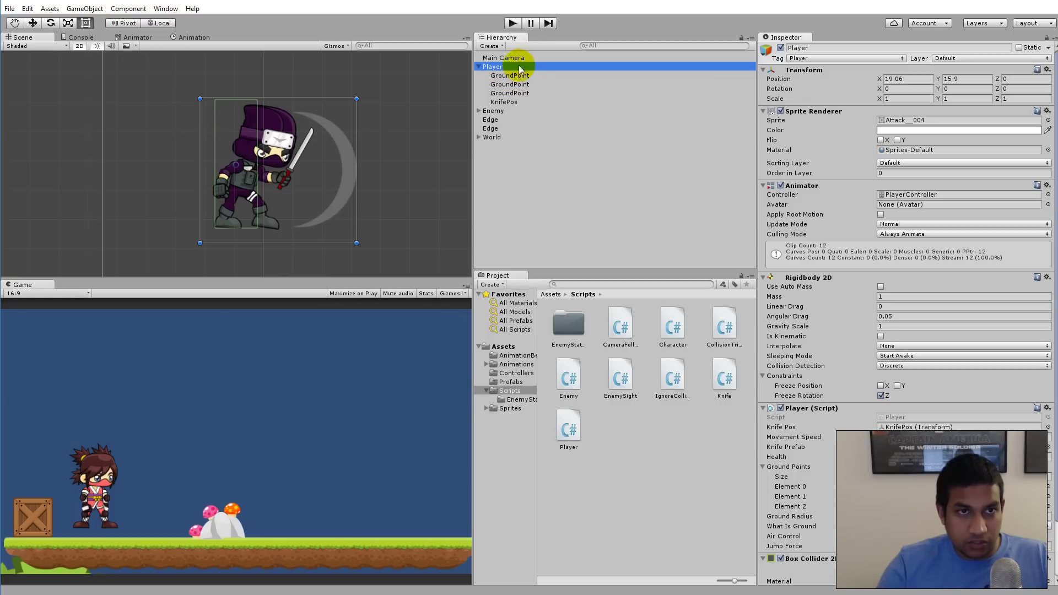
click(490, 46)
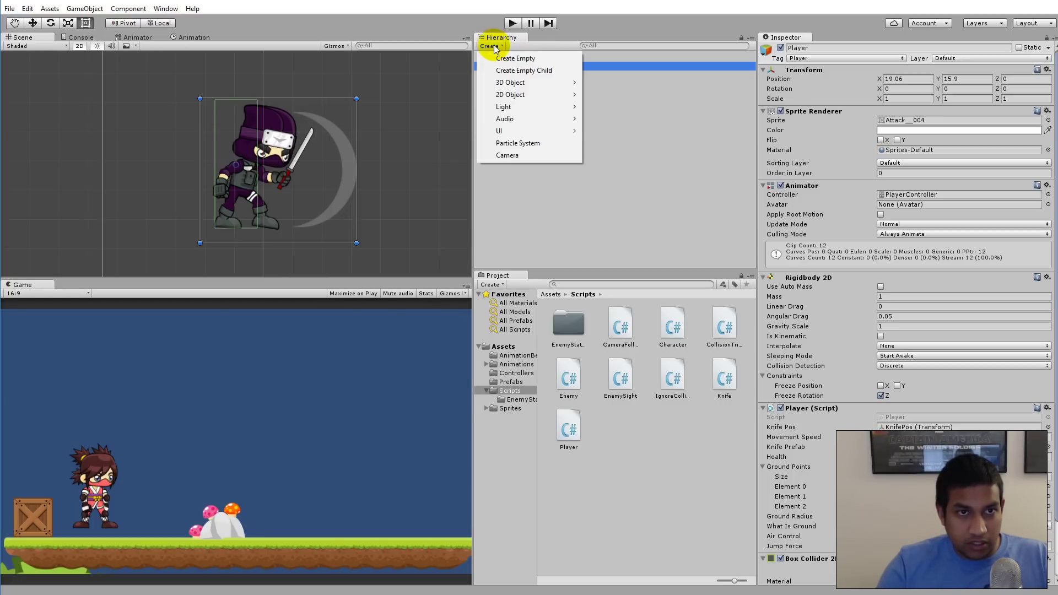
click(516, 58)
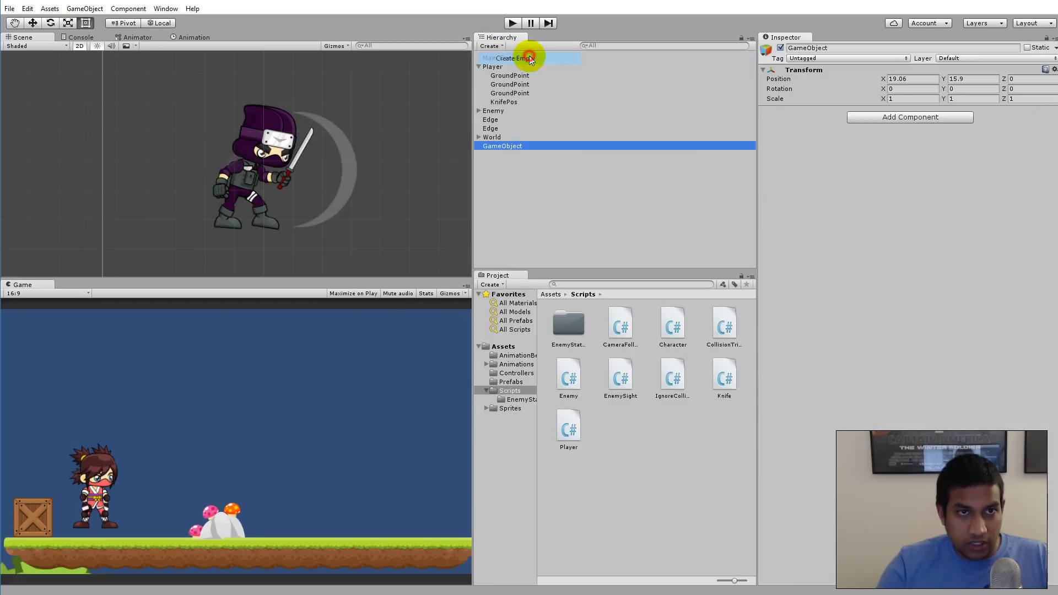
text(Sw)
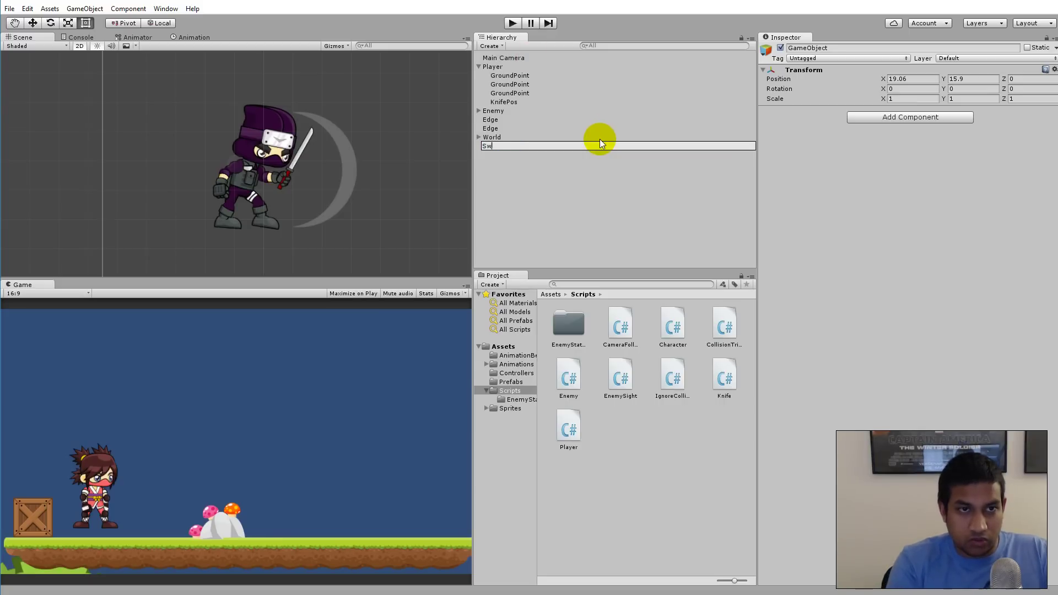
text(ordCollider)
key(Return)
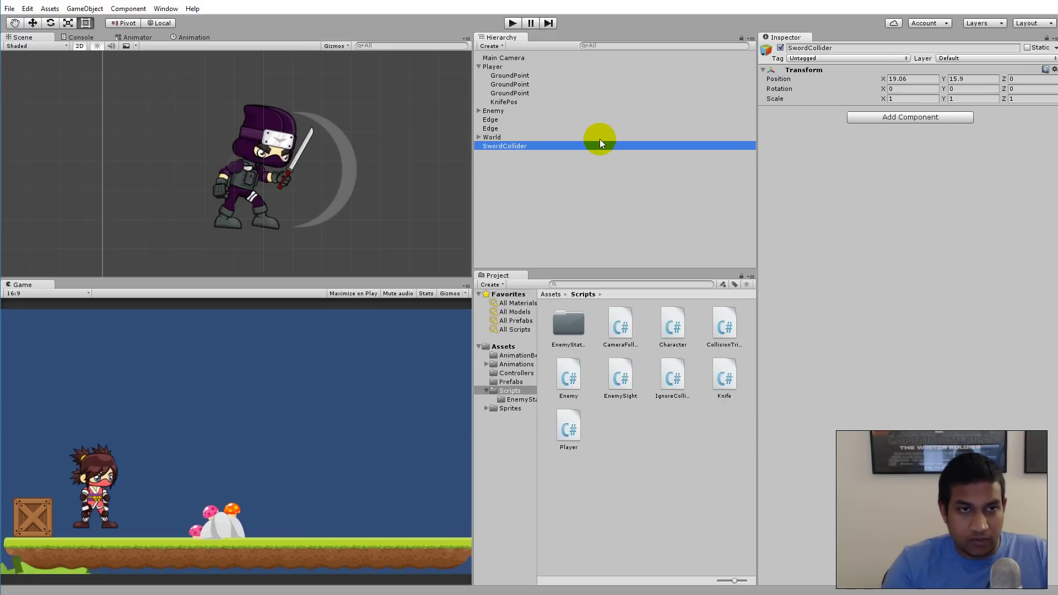
scroll(265, 161, down, 3)
scroll(337, 156, up, 3)
drag(487, 147, 508, 66)
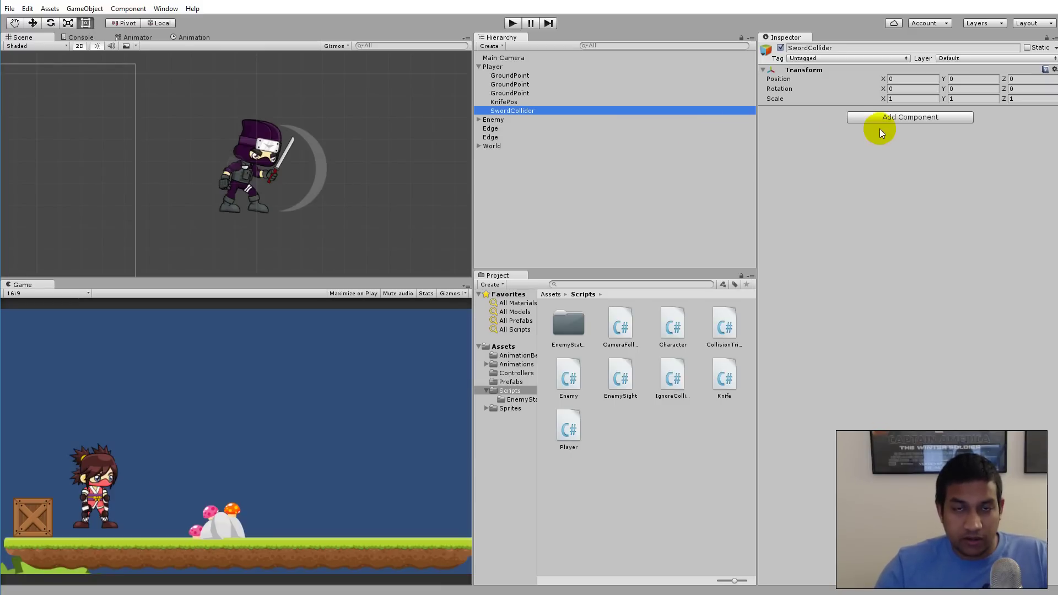
Add an Edge Collider 2D to SwordCollider and set its Offset X to 2.21.
click(890, 115)
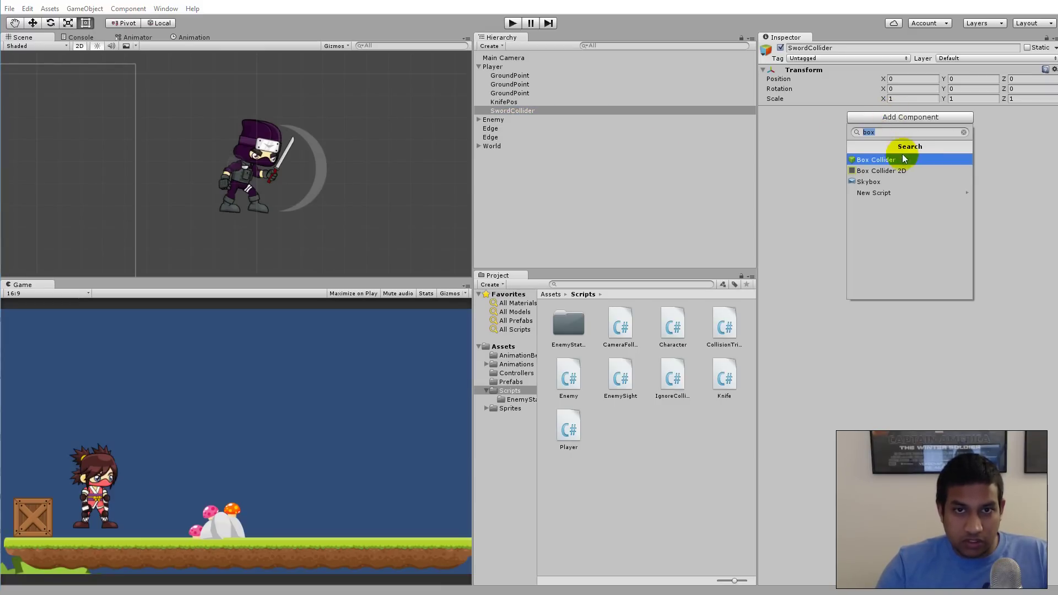
text(edge)
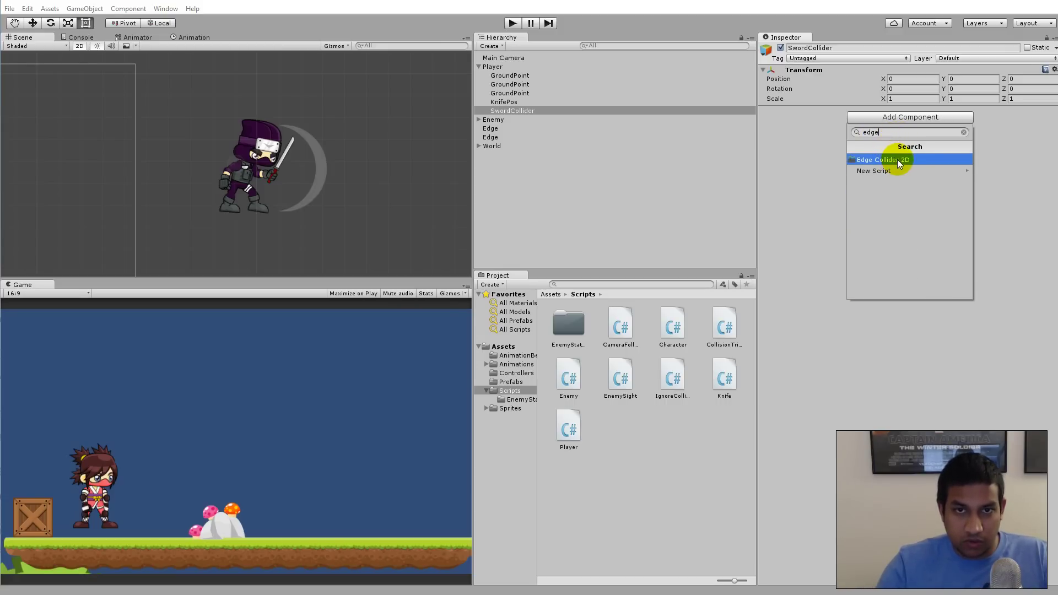
click(897, 160)
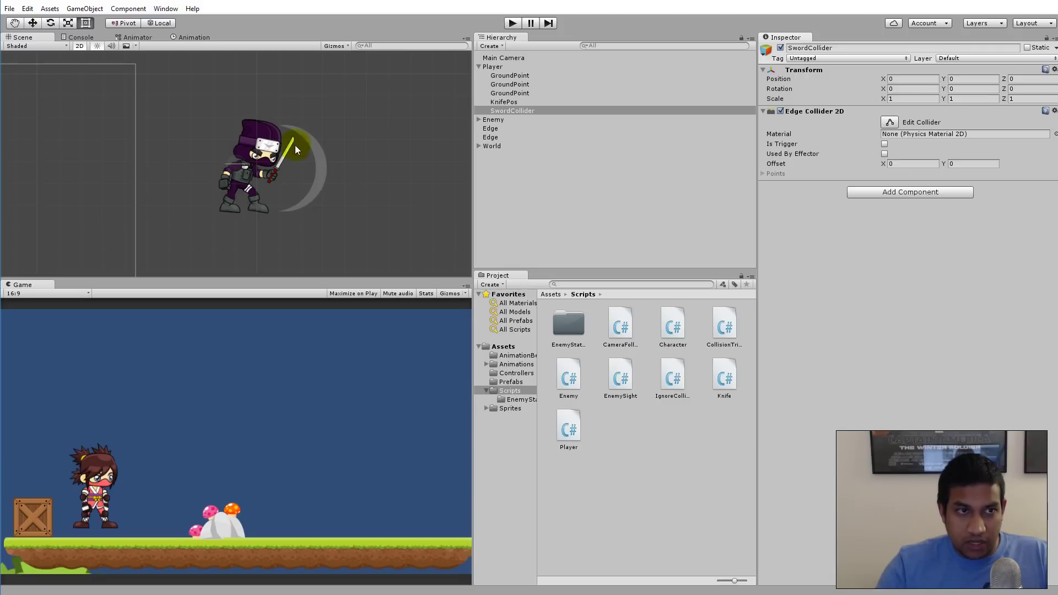
scroll(243, 168, up, 5)
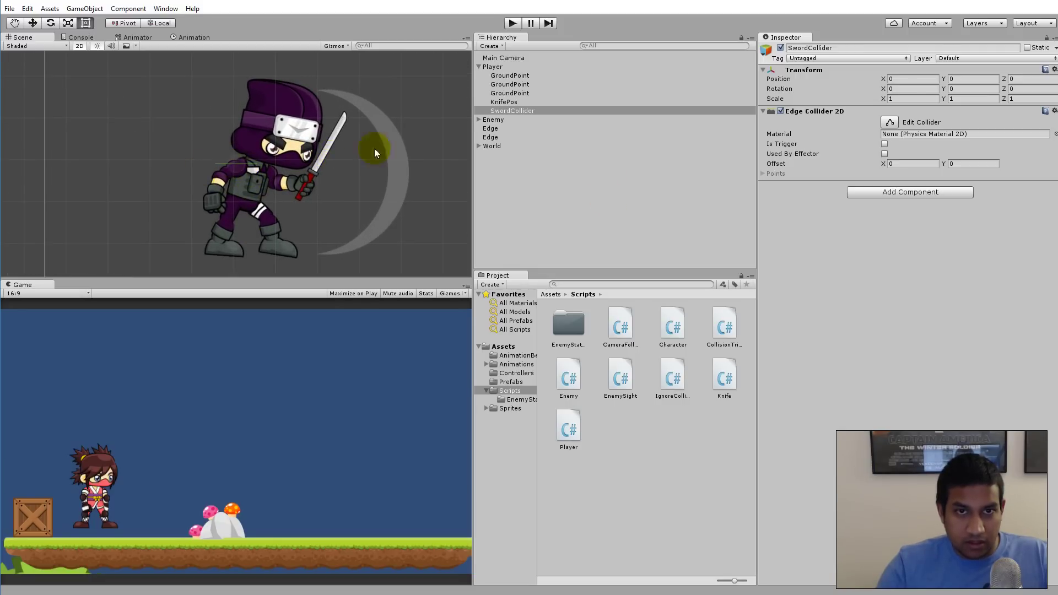
drag(884, 164, 933, 164)
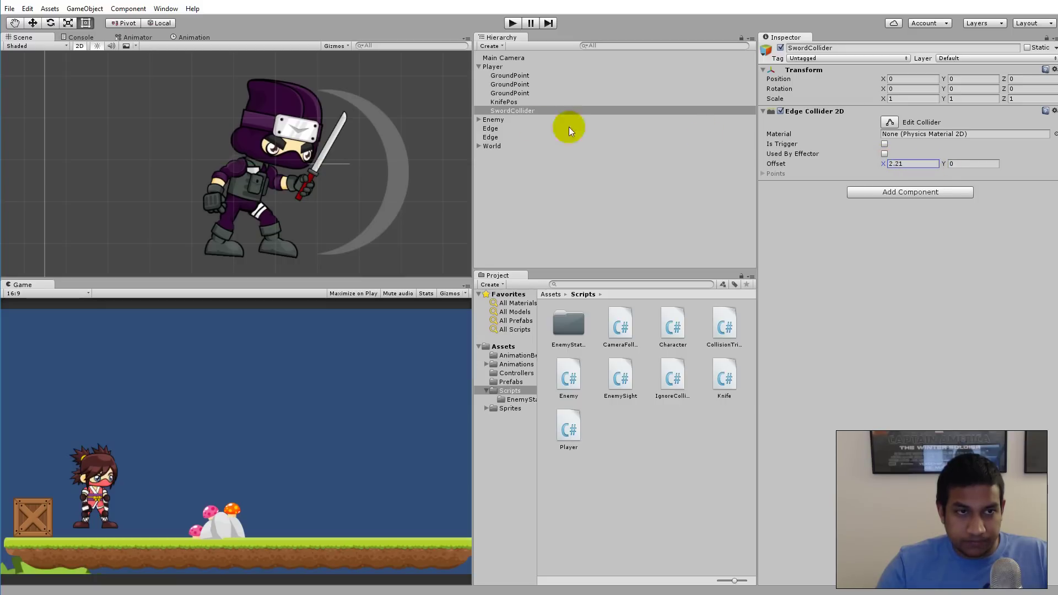
Reshape the Edge Collider 2D points into a curve tracing the sword's swing arc.
click(890, 123)
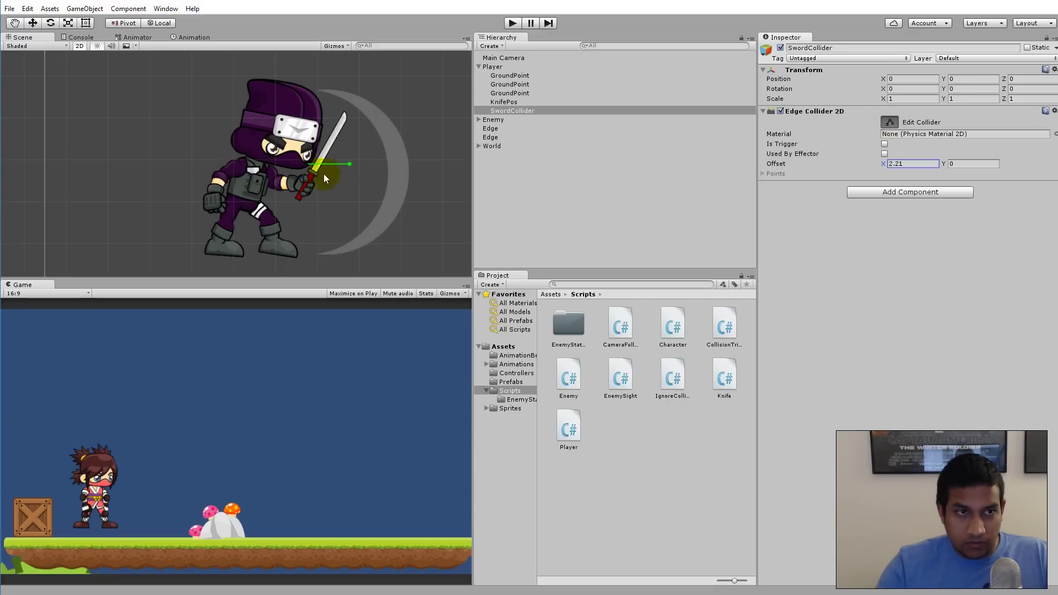
drag(346, 165, 320, 251)
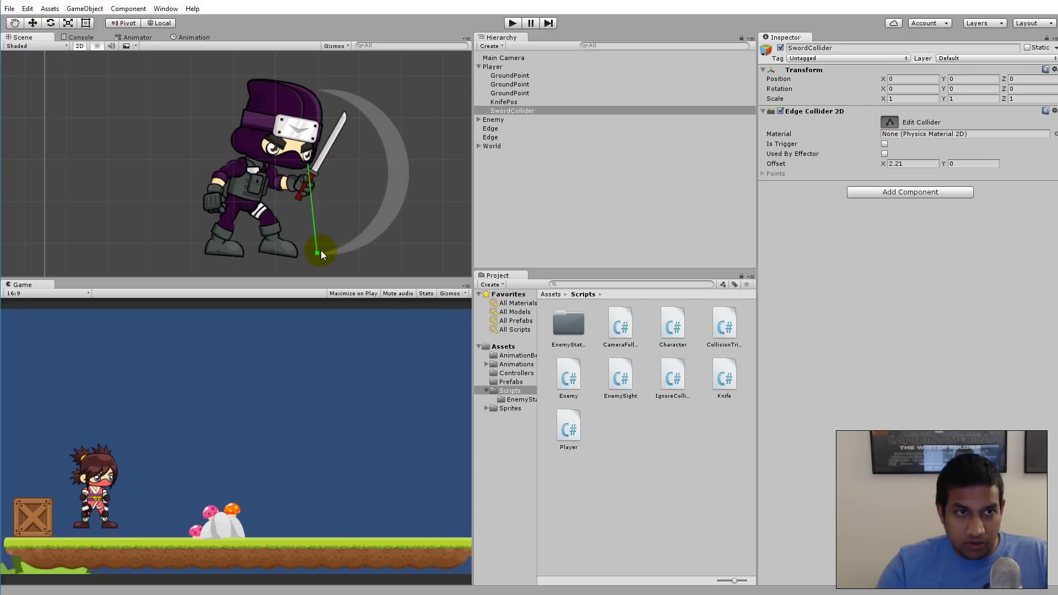
drag(304, 163, 316, 87)
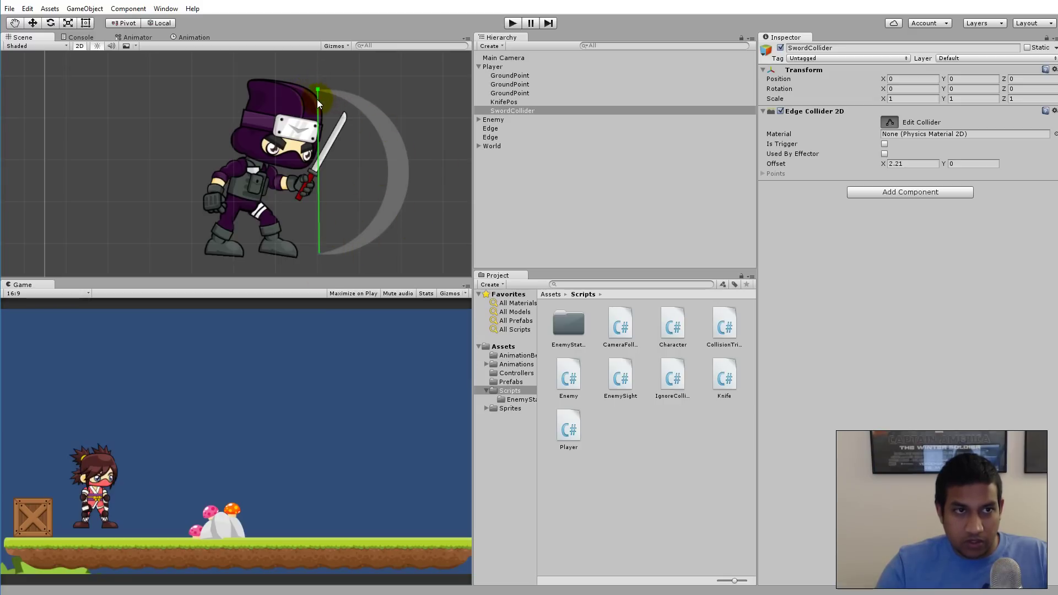
drag(318, 100, 407, 147)
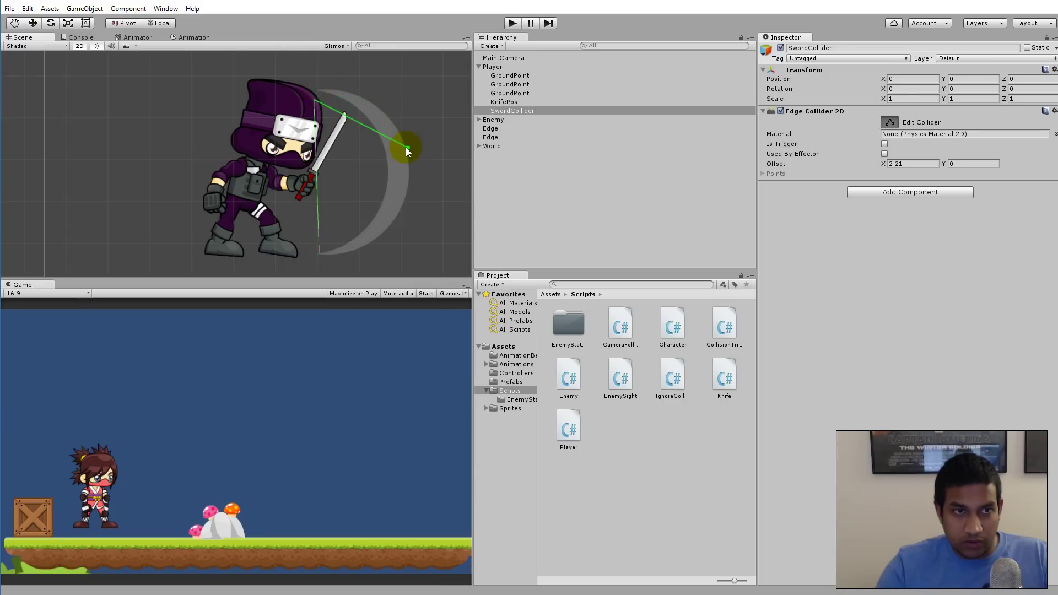
drag(318, 248, 402, 149)
drag(324, 240, 321, 252)
drag(357, 203, 392, 231)
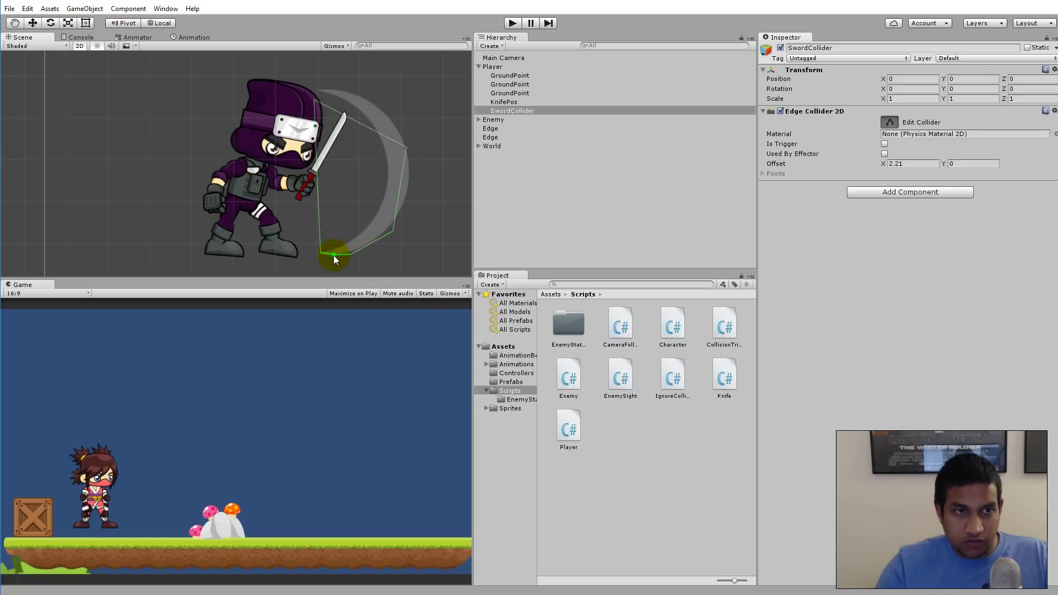
drag(396, 197, 408, 196)
drag(392, 141, 319, 89)
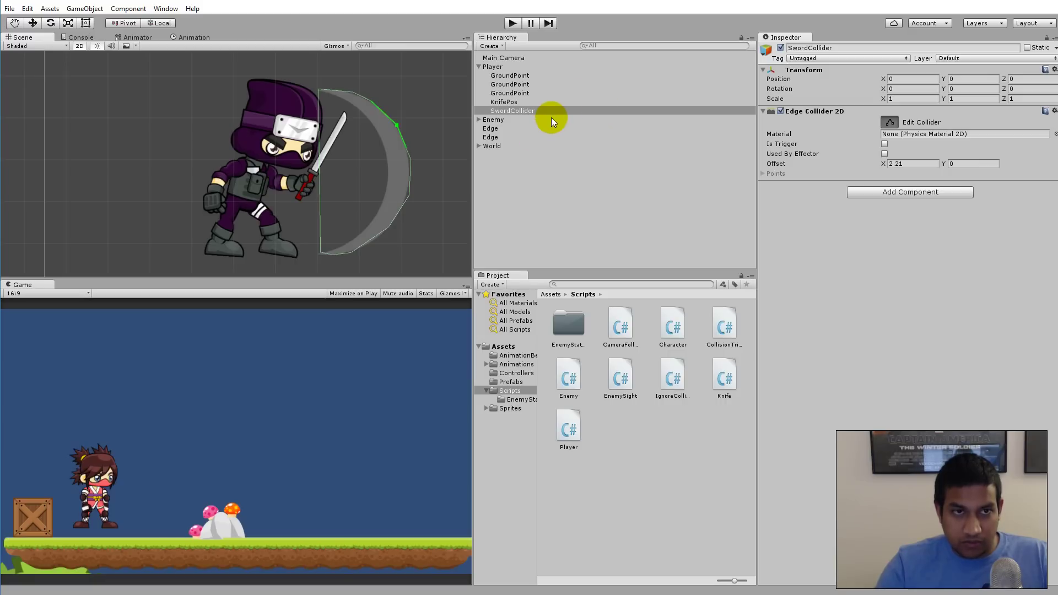
Create a new tag named 'Sword' in the Tags list.
click(851, 58)
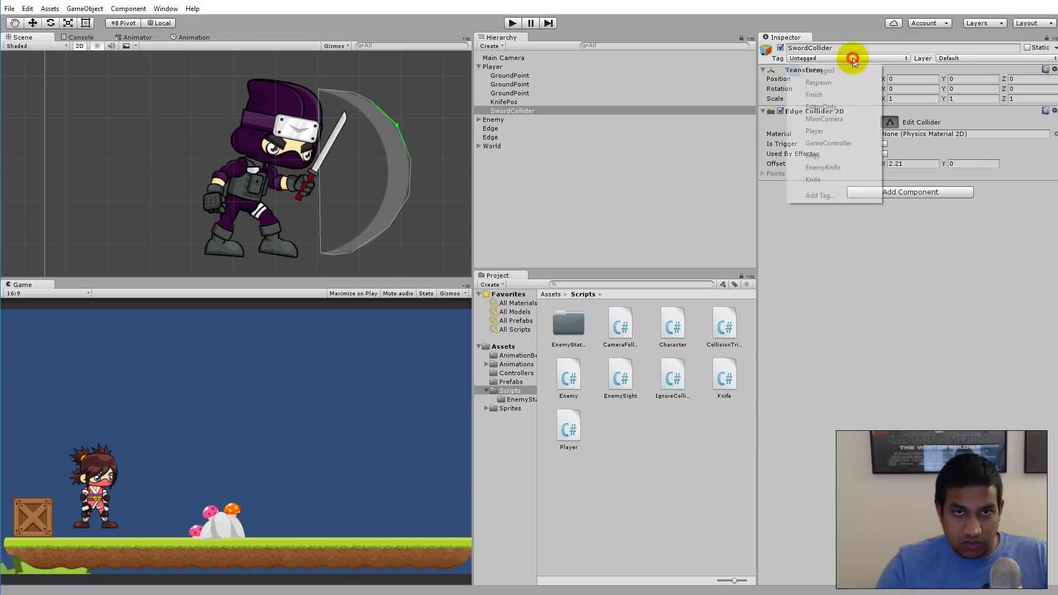
click(819, 195)
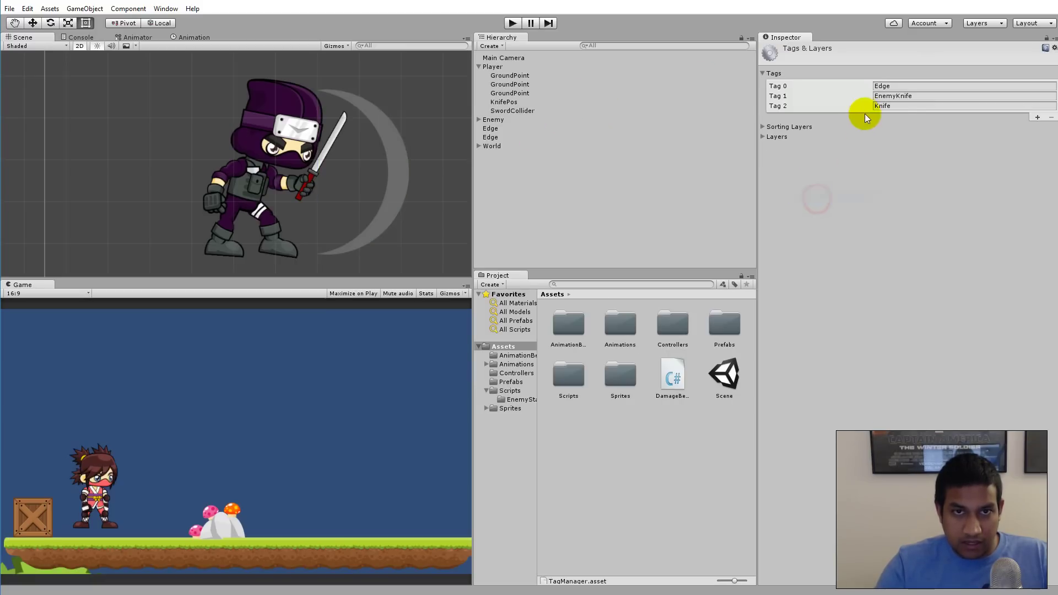
click(1036, 117)
click(892, 115)
key(ctrl+z)
key(w)
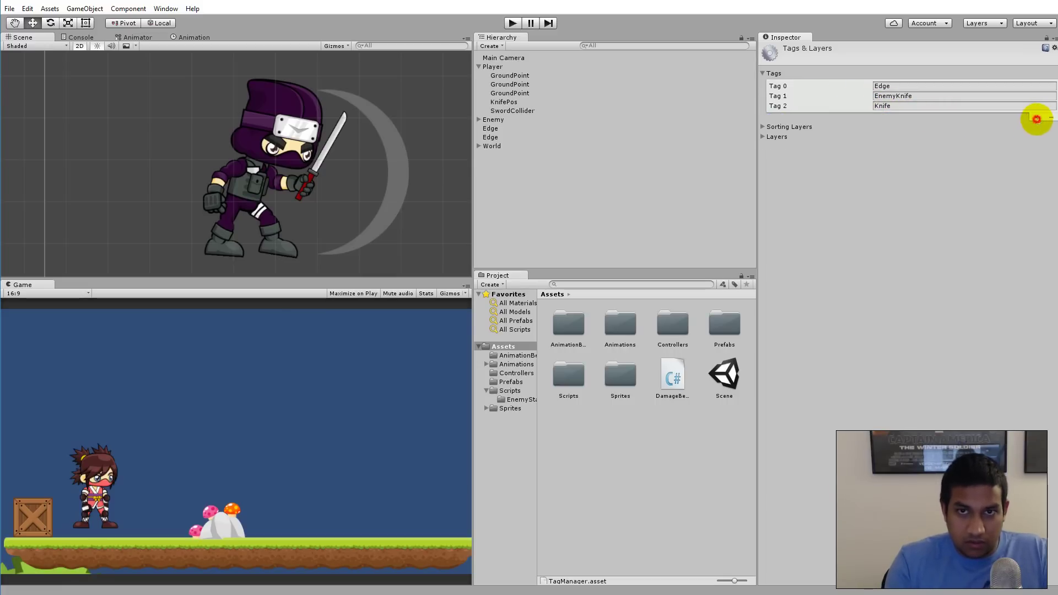
click(1038, 118)
click(894, 116)
text(Sword)
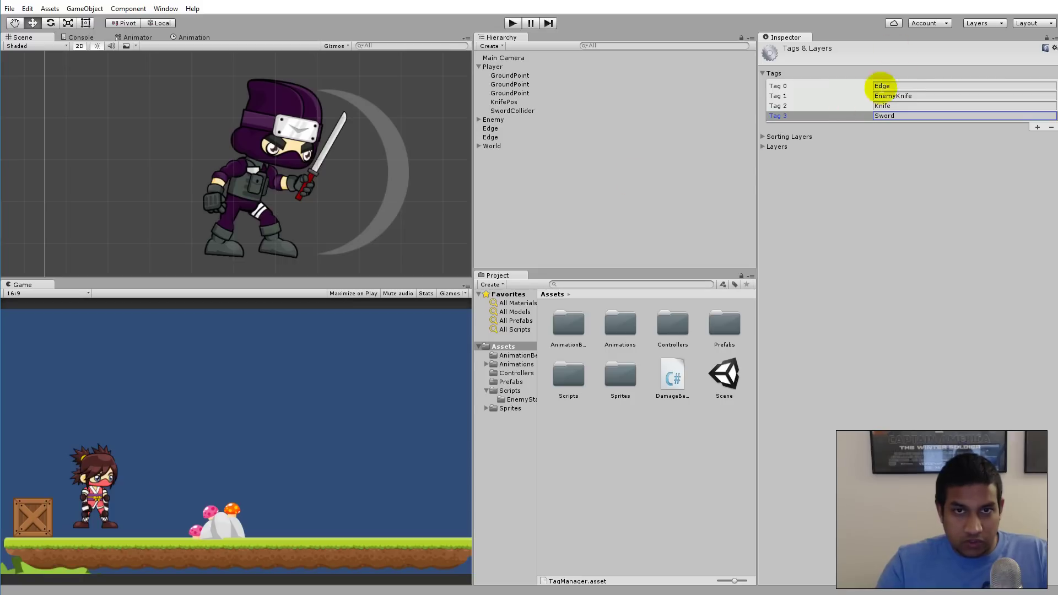
Tag SwordCollider as Sword and disable its Edge Collider 2D.
click(505, 112)
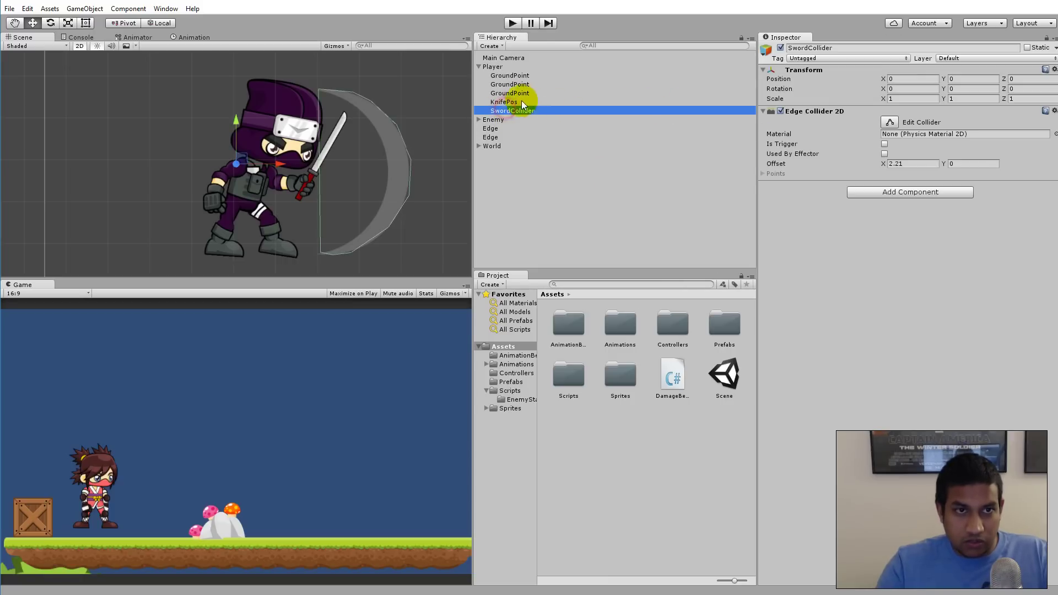
click(867, 58)
click(843, 195)
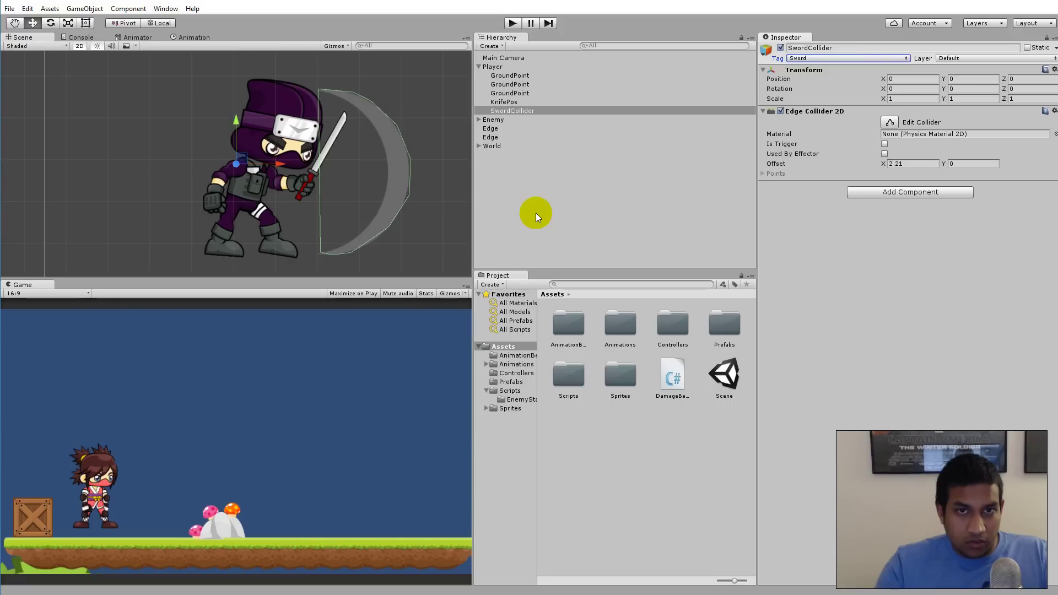
click(781, 110)
click(781, 111)
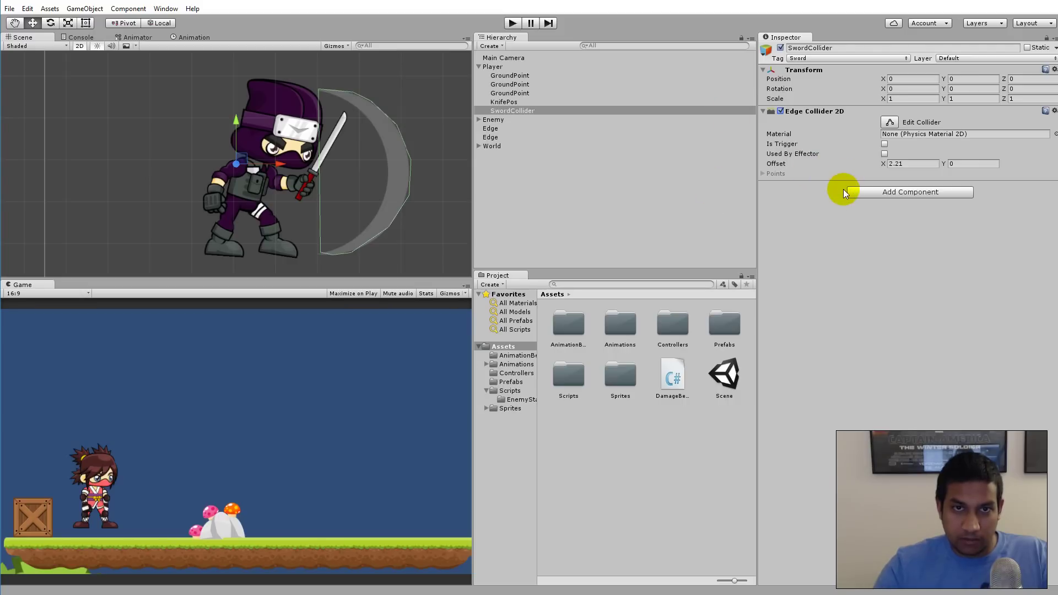
click(781, 111)
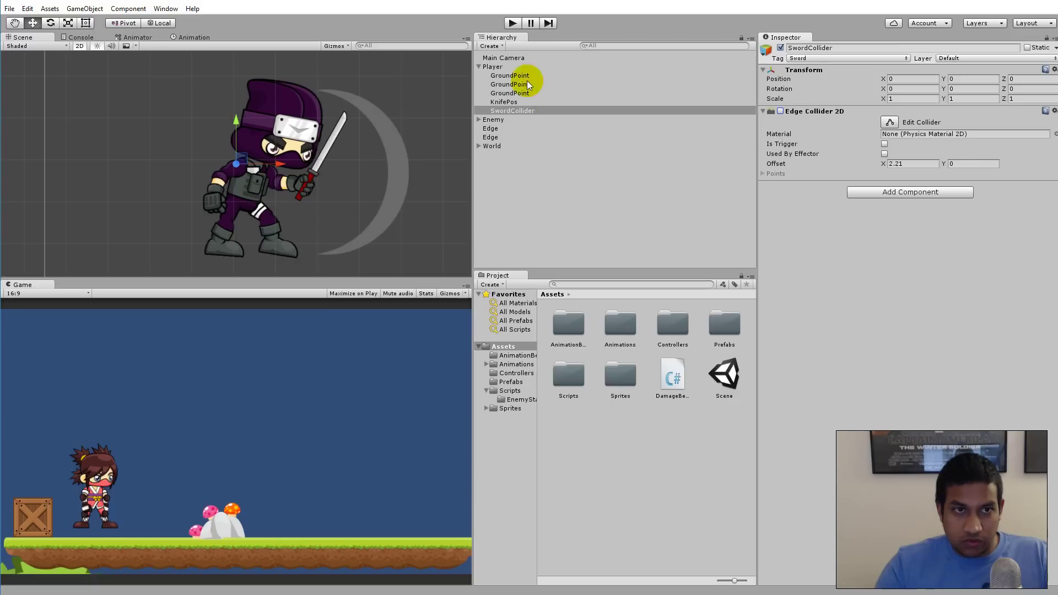
Inspect the Player's script, then open Character.cs from Assets/Scripts in Visual Studio.
click(505, 59)
click(506, 66)
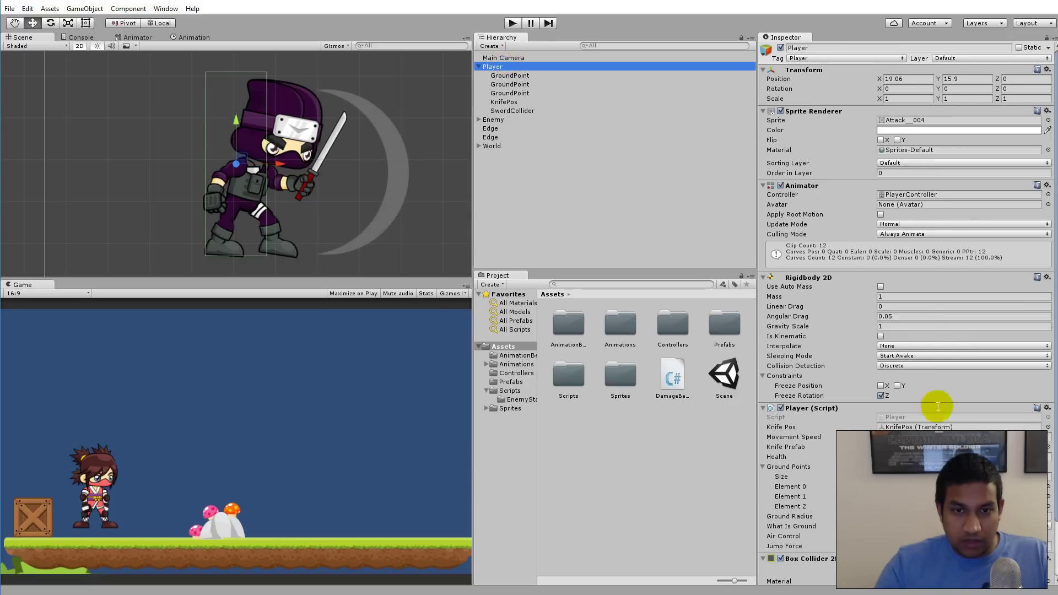
scroll(931, 418, down, 2)
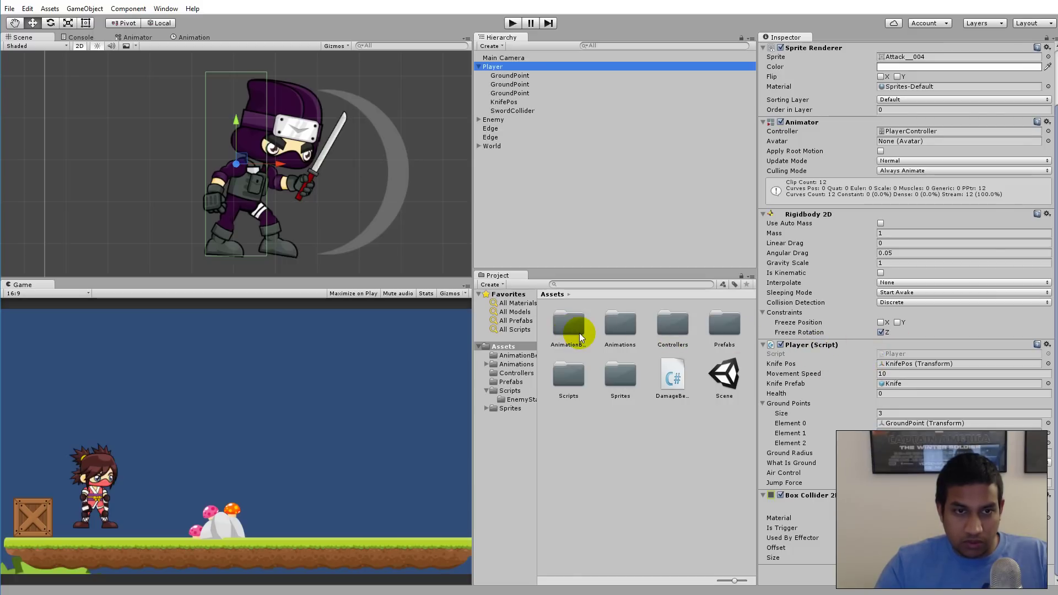
double_click(577, 385)
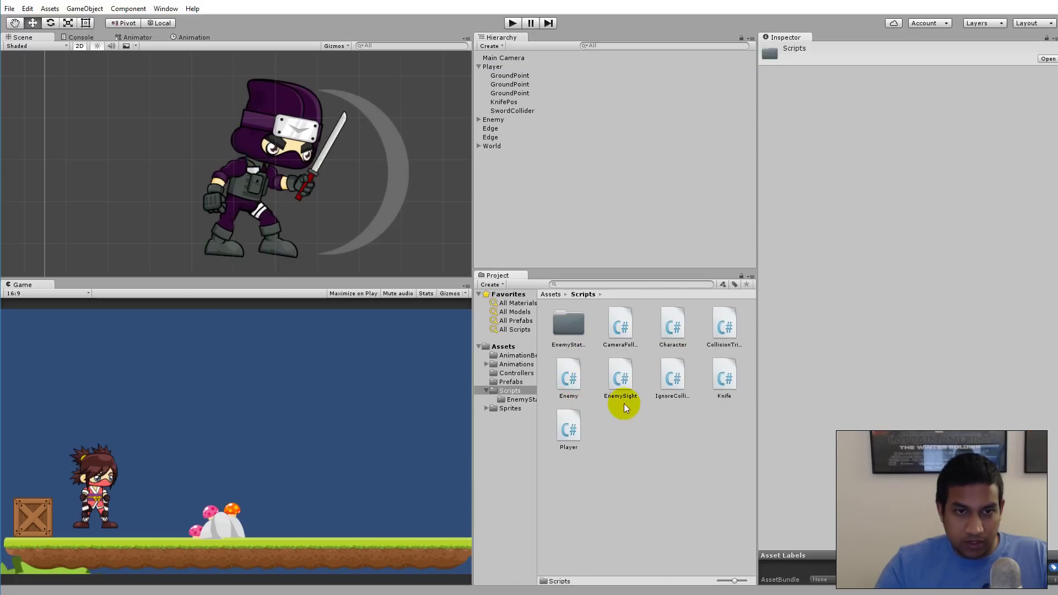
double_click(669, 321)
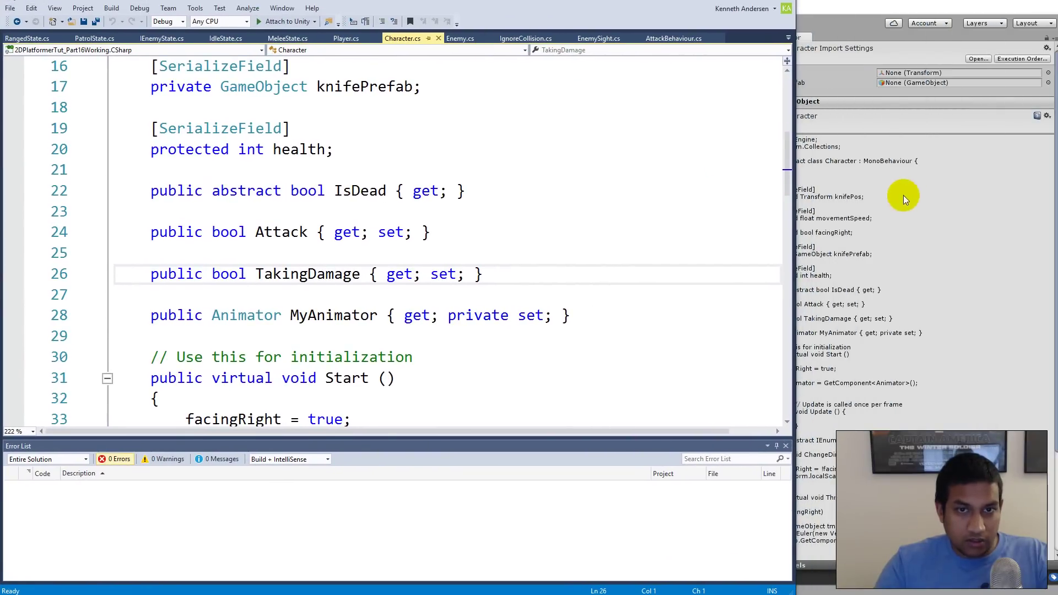
Below the health field, start a private GameObject SwordCollider declaration.
drag(793, 218, 1056, 235)
scroll(579, 249, up, 1)
scroll(573, 249, down, 1)
scroll(570, 253, up, 5)
scroll(524, 239, down, 2)
scroll(369, 182, up, 2)
scroll(314, 174, down, 3)
click(422, 282)
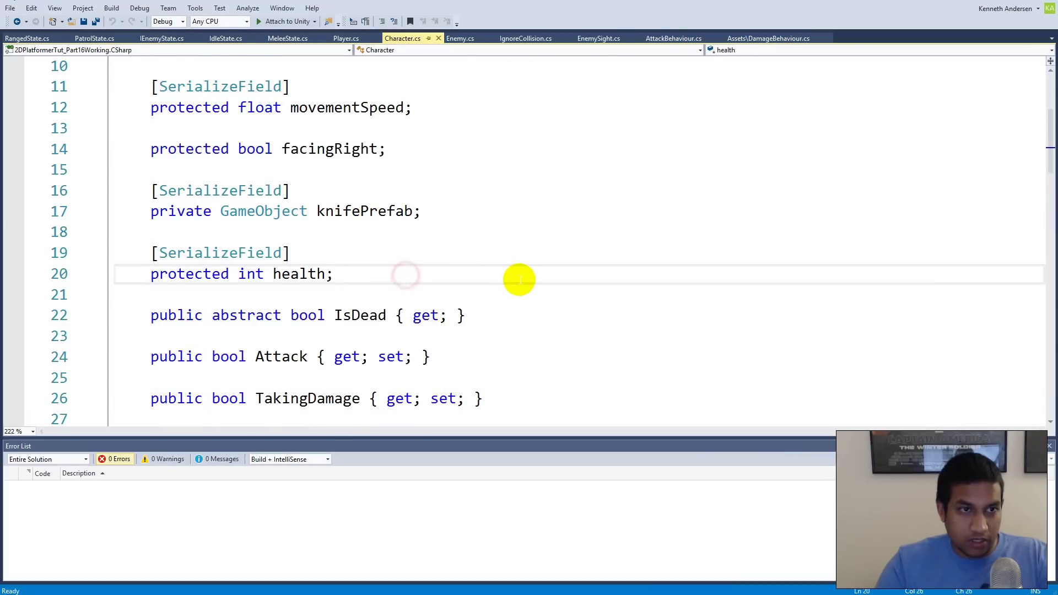
key(Return)
key(Return)
text(p)
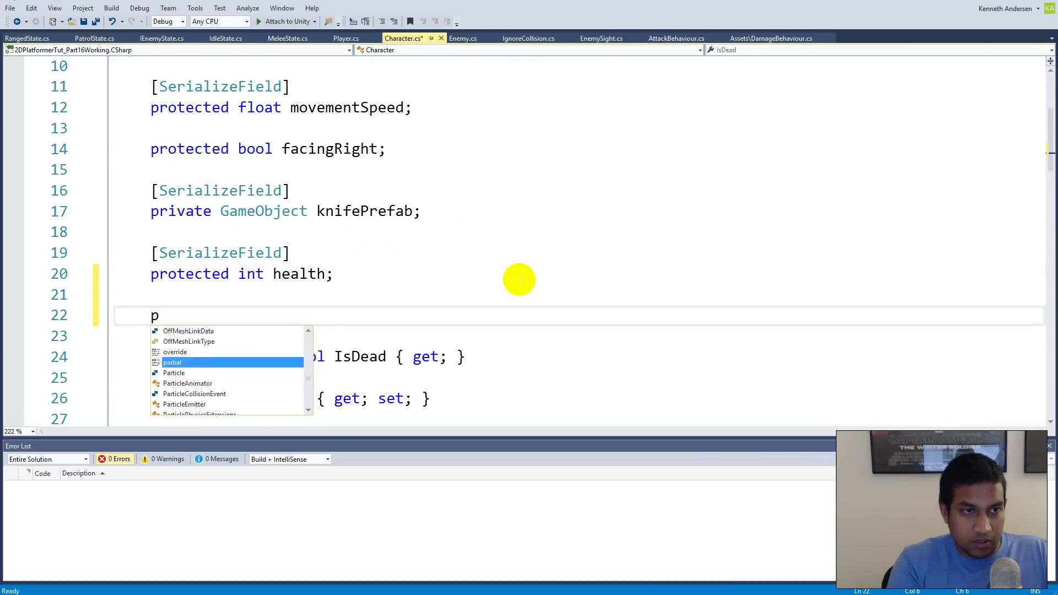
text(ublic GameObject)
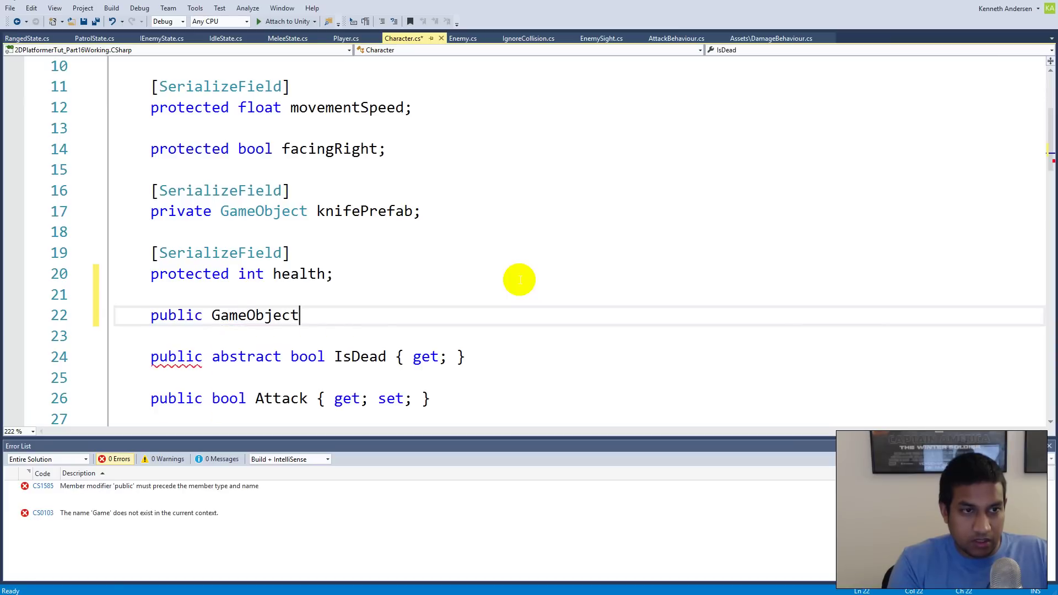
key(BackSpace)
key(BackSpace)
key(BackSpace)
text(private Game)
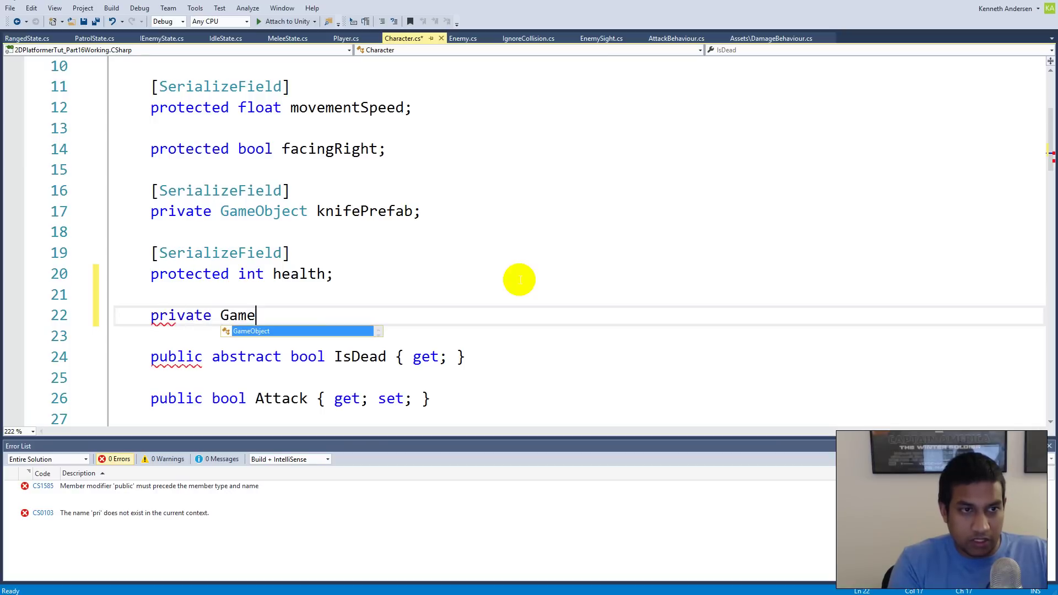
key(Tab)
text(Swo)
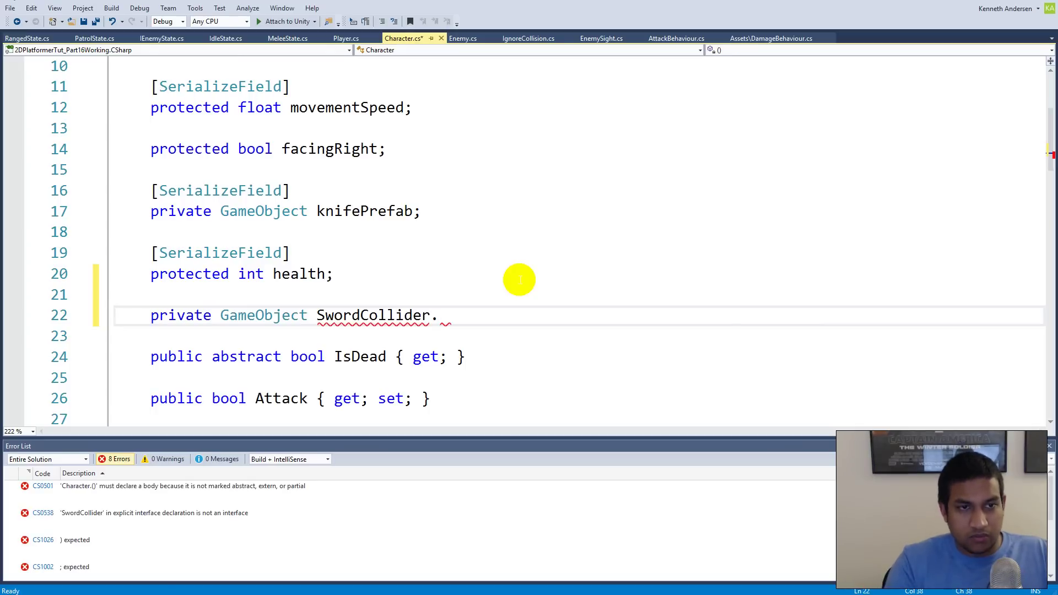
key(BackSpace)
Change the field's type to EdgeCollider2D and end the declaration with a semicolon.
double_click(256, 321)
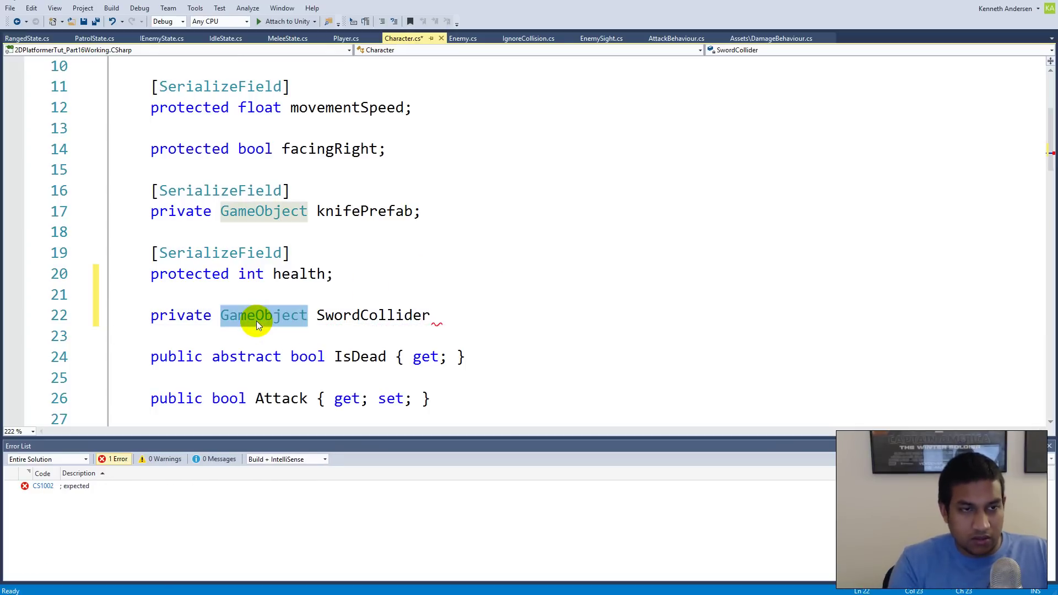
text(Colli)
key(BackSpace)
key(BackSpace)
key(BackSpace)
key(BackSpace)
key(BackSpace)
text(Edge)
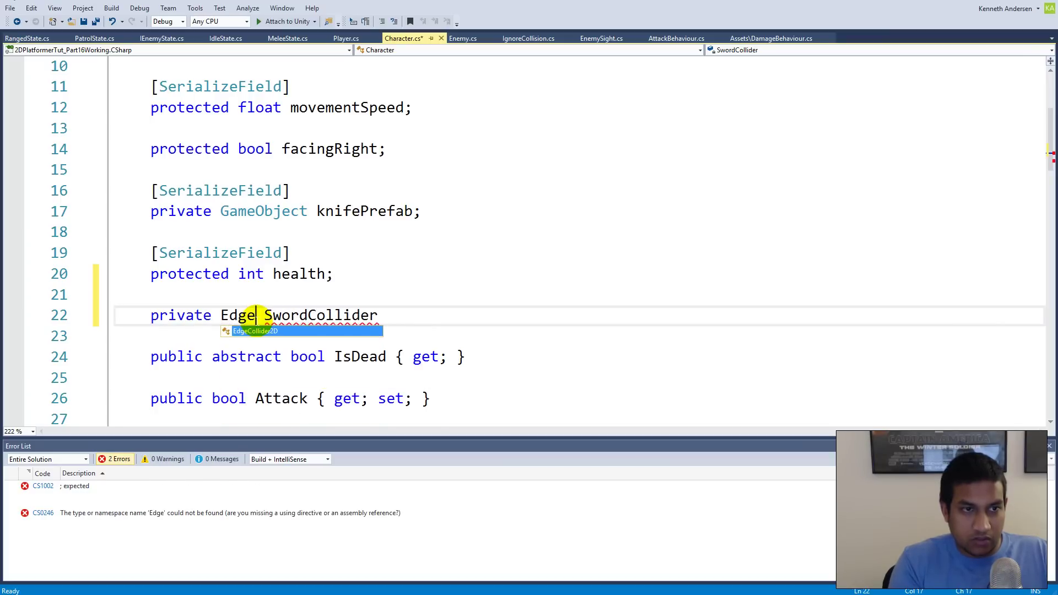
key(Tab)
click(472, 315)
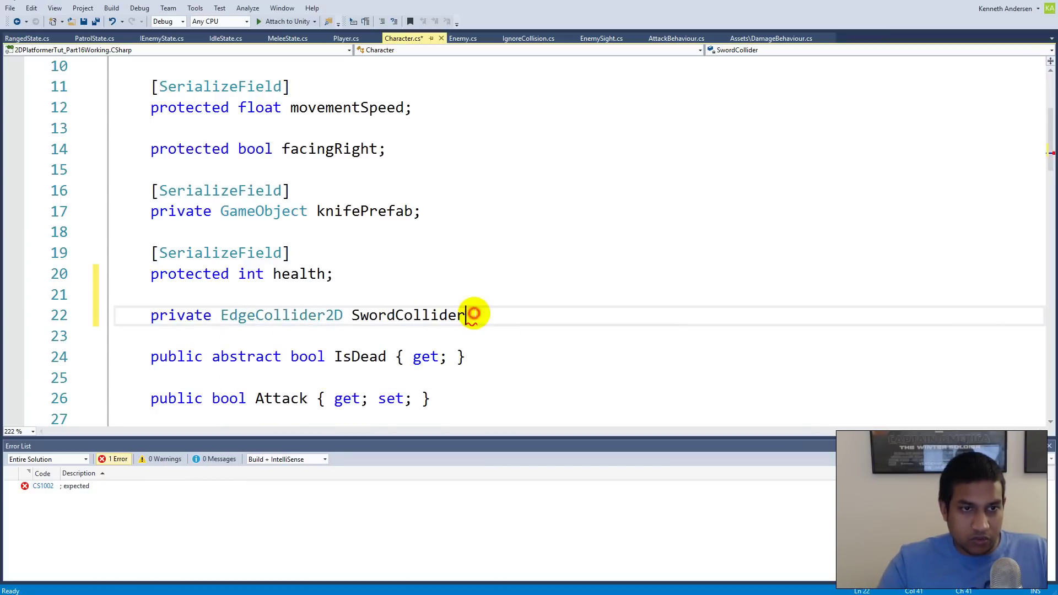
text(;)
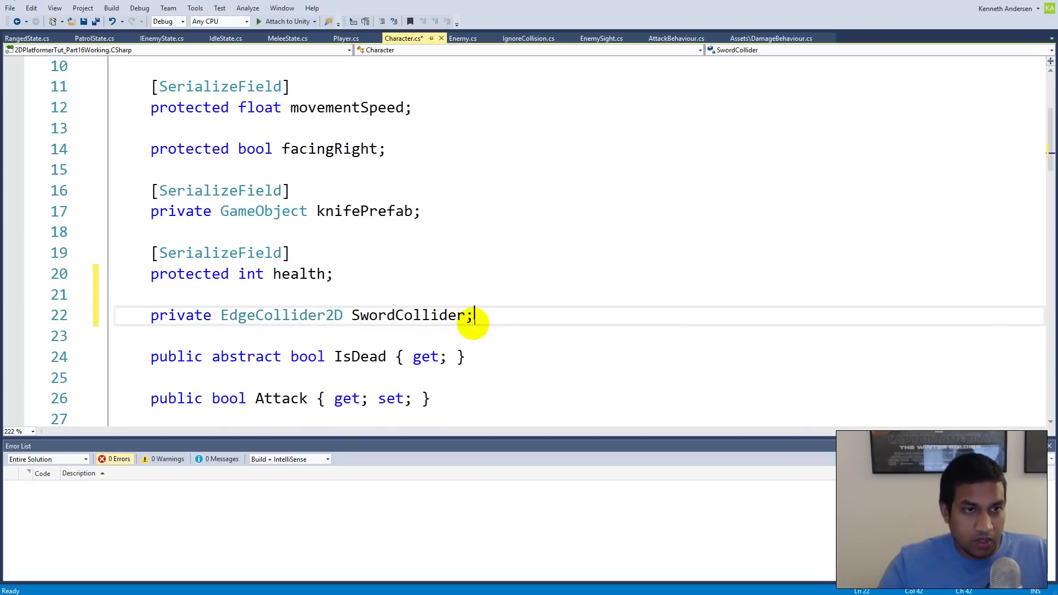
Add [SerializeField] above the SwordCollider field and save Character.cs.
scroll(479, 314, down, 1)
click(299, 230)
key(Return)
text([])
key(Left)
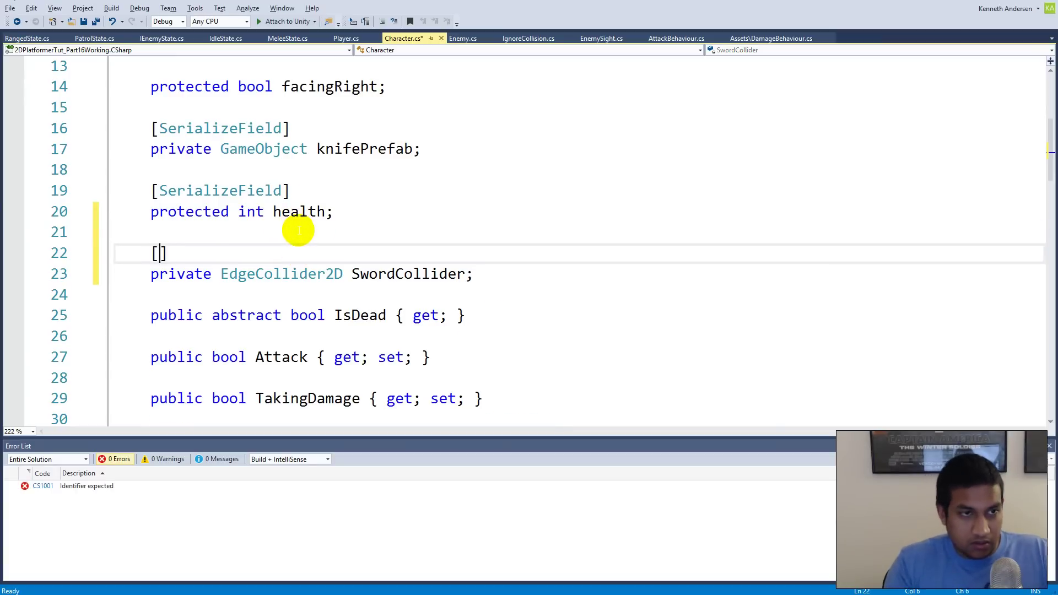
text(SerializeField)
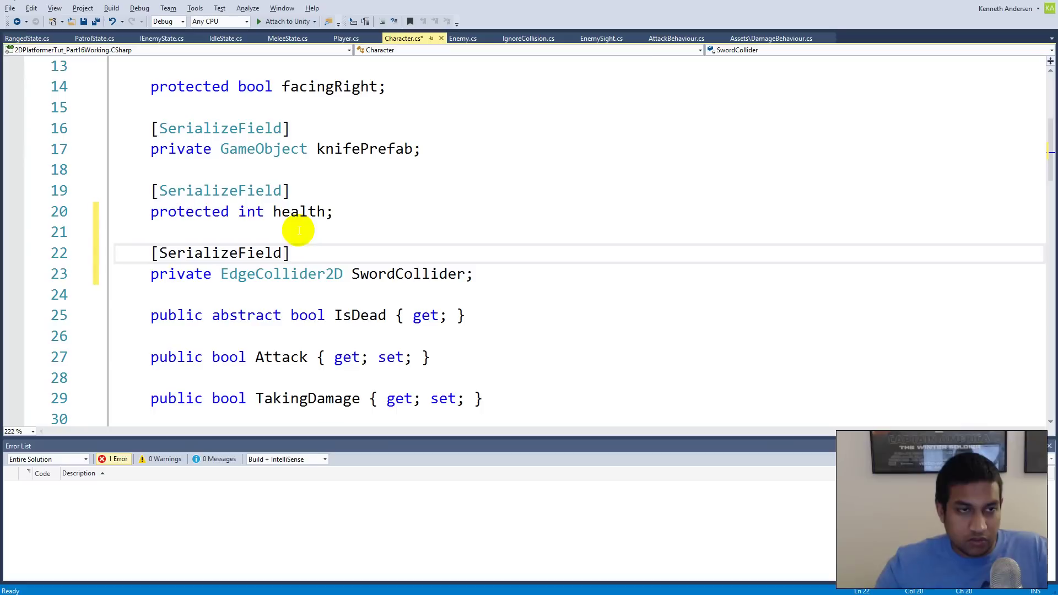
click(83, 22)
click(438, 274)
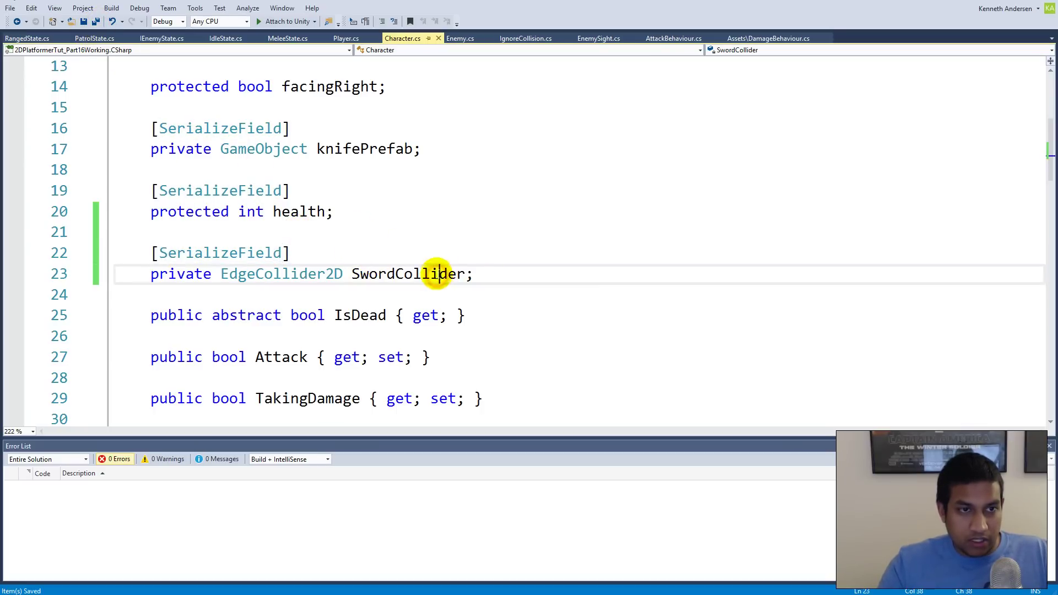